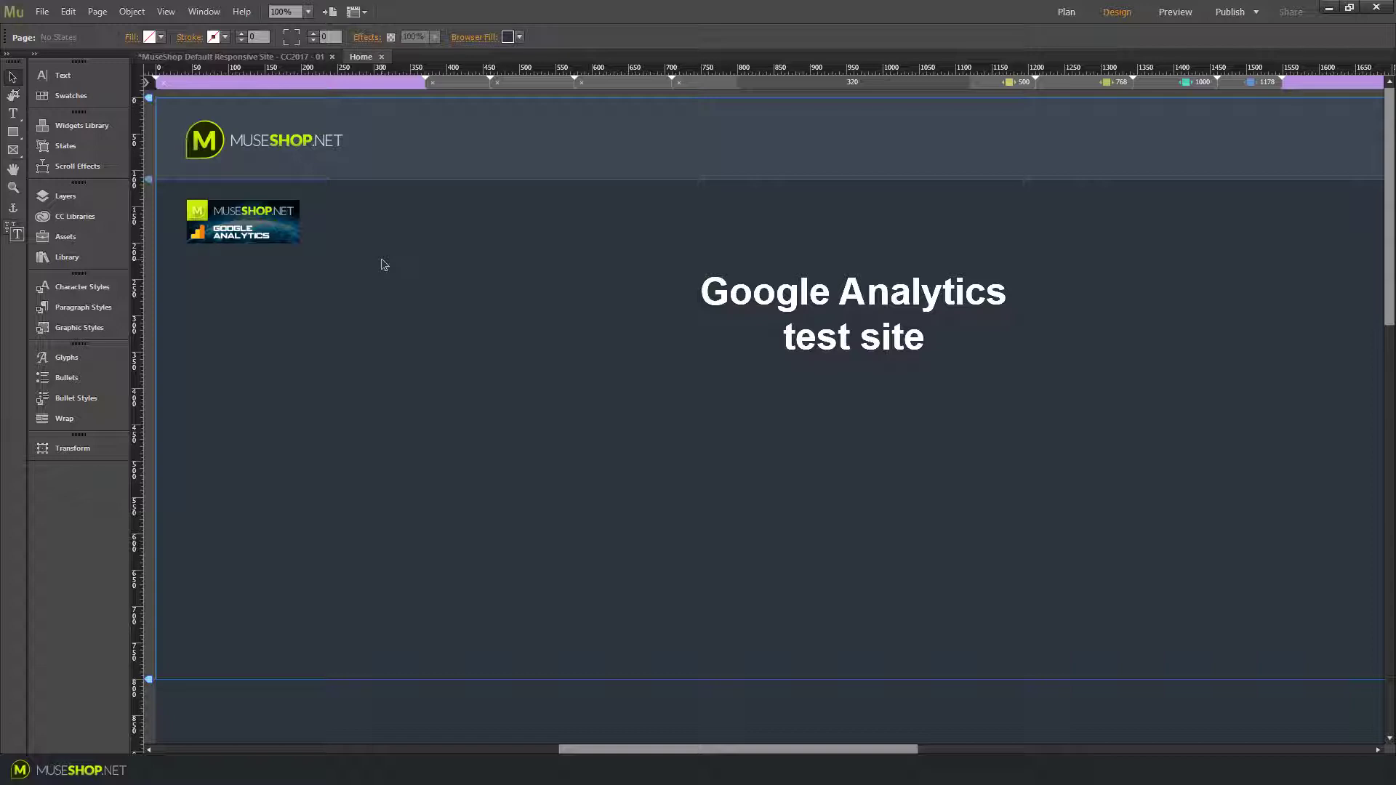
Step: Open the Google Analytics Light widget's options and select the placeholder Property ID UA-XXXXX-Y
left_click(289, 232)
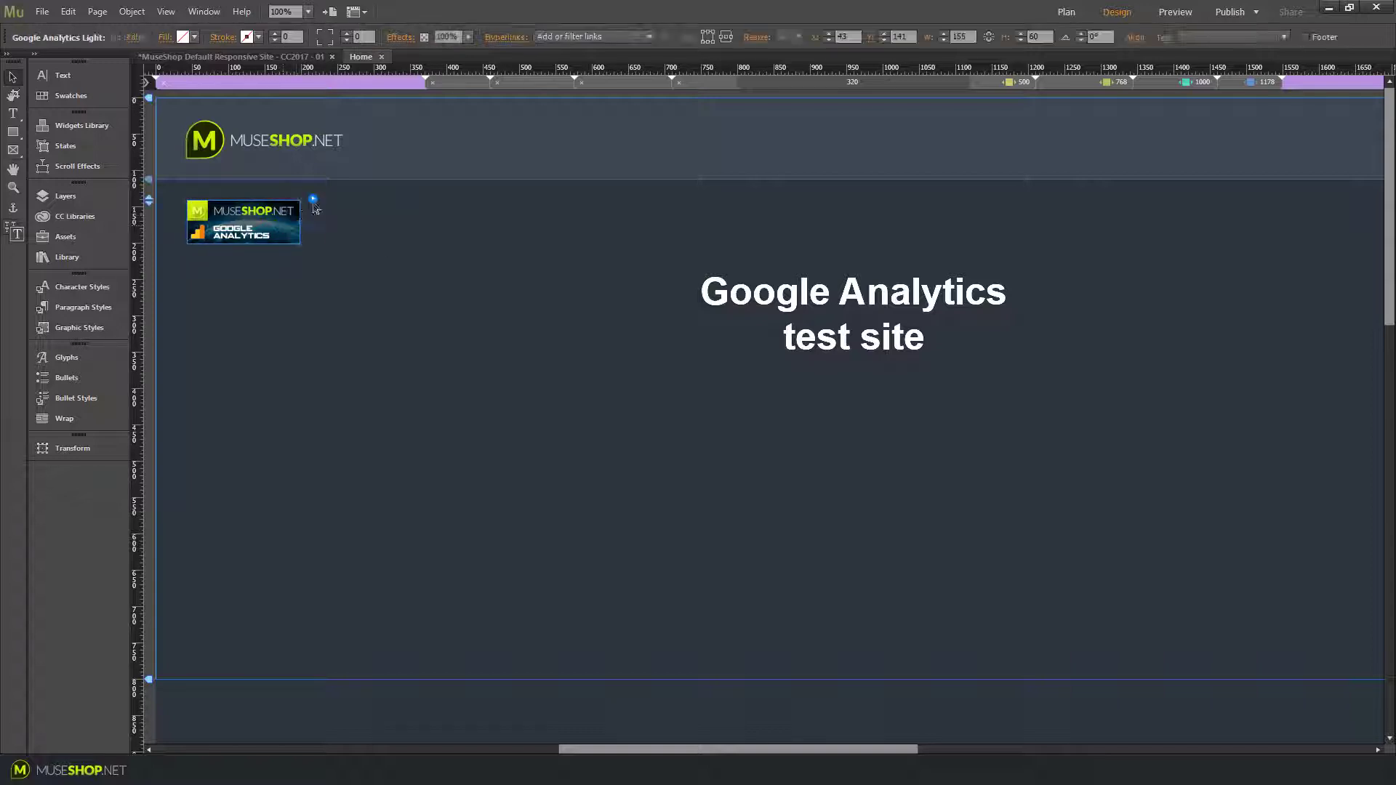
left_click(313, 199)
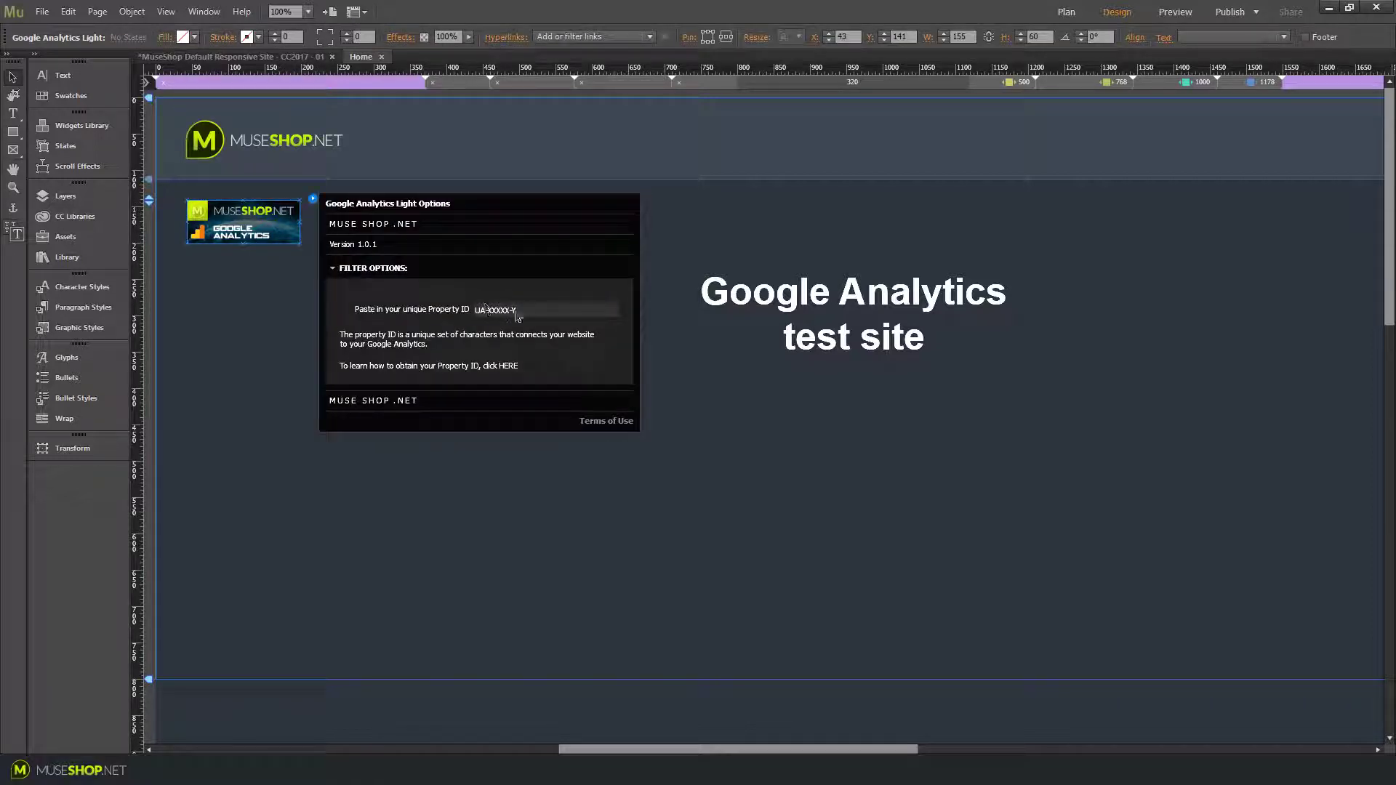
left_click_drag(522, 310, 485, 306)
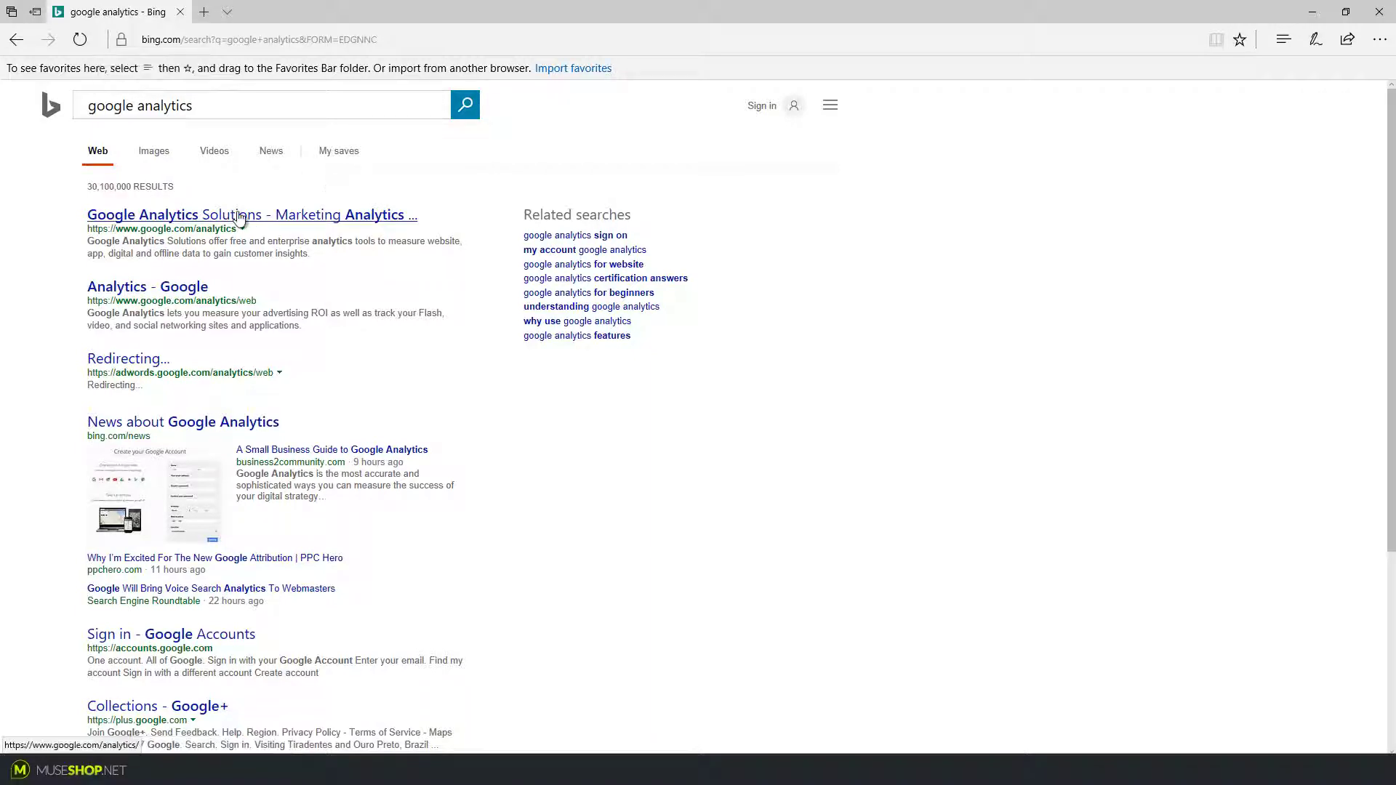
Step: Follow the Google Analytics Solutions result and its products menu to the Analytics sign-up page
left_click(239, 216)
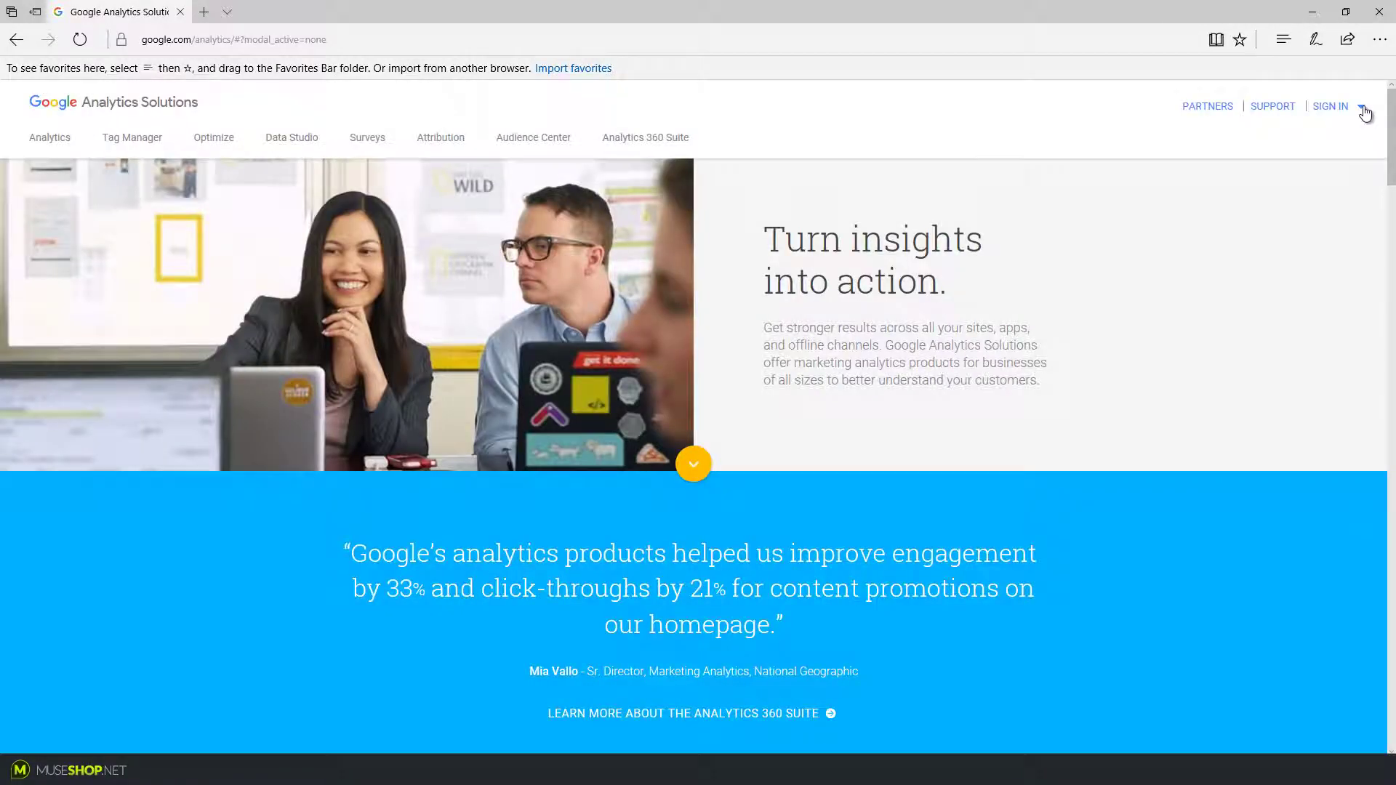
left_click(1363, 109)
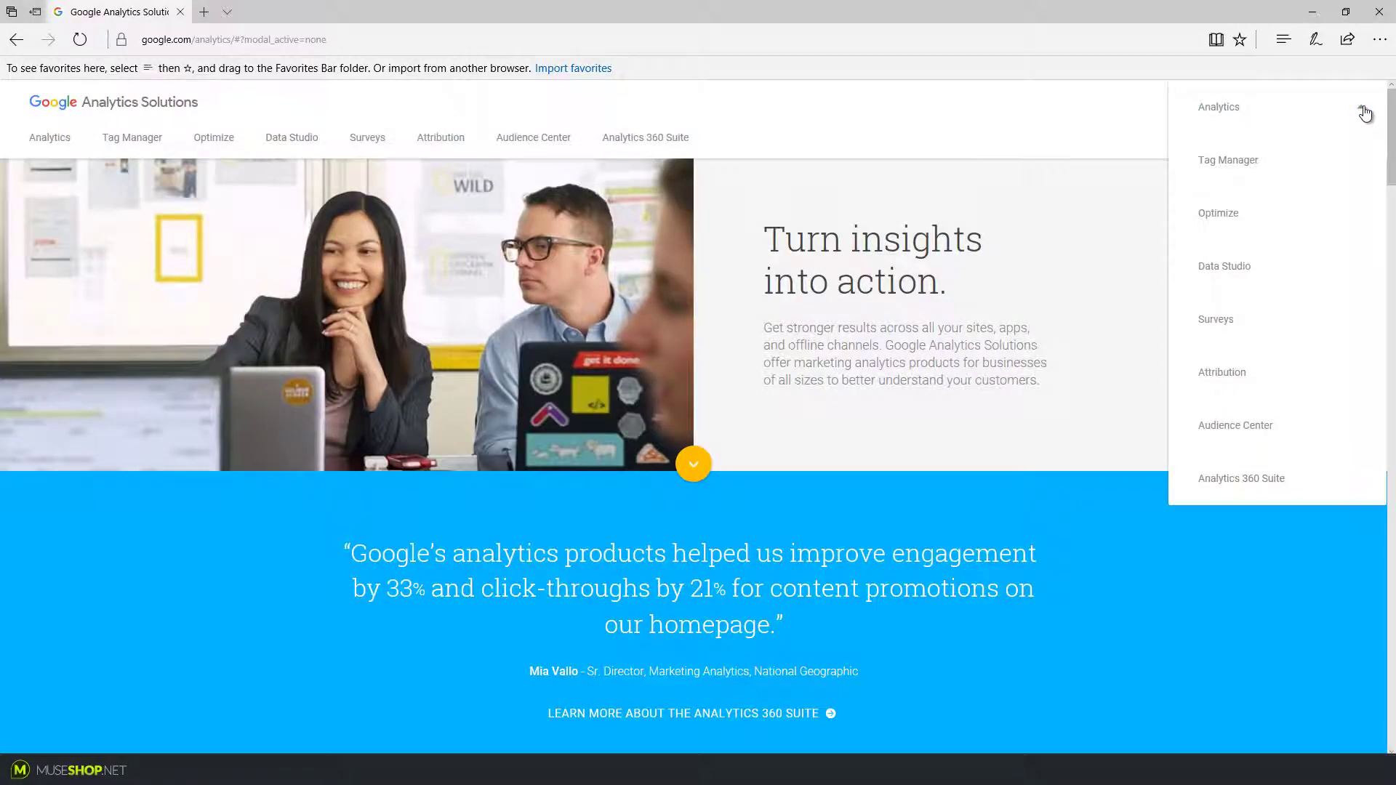
left_click(1219, 113)
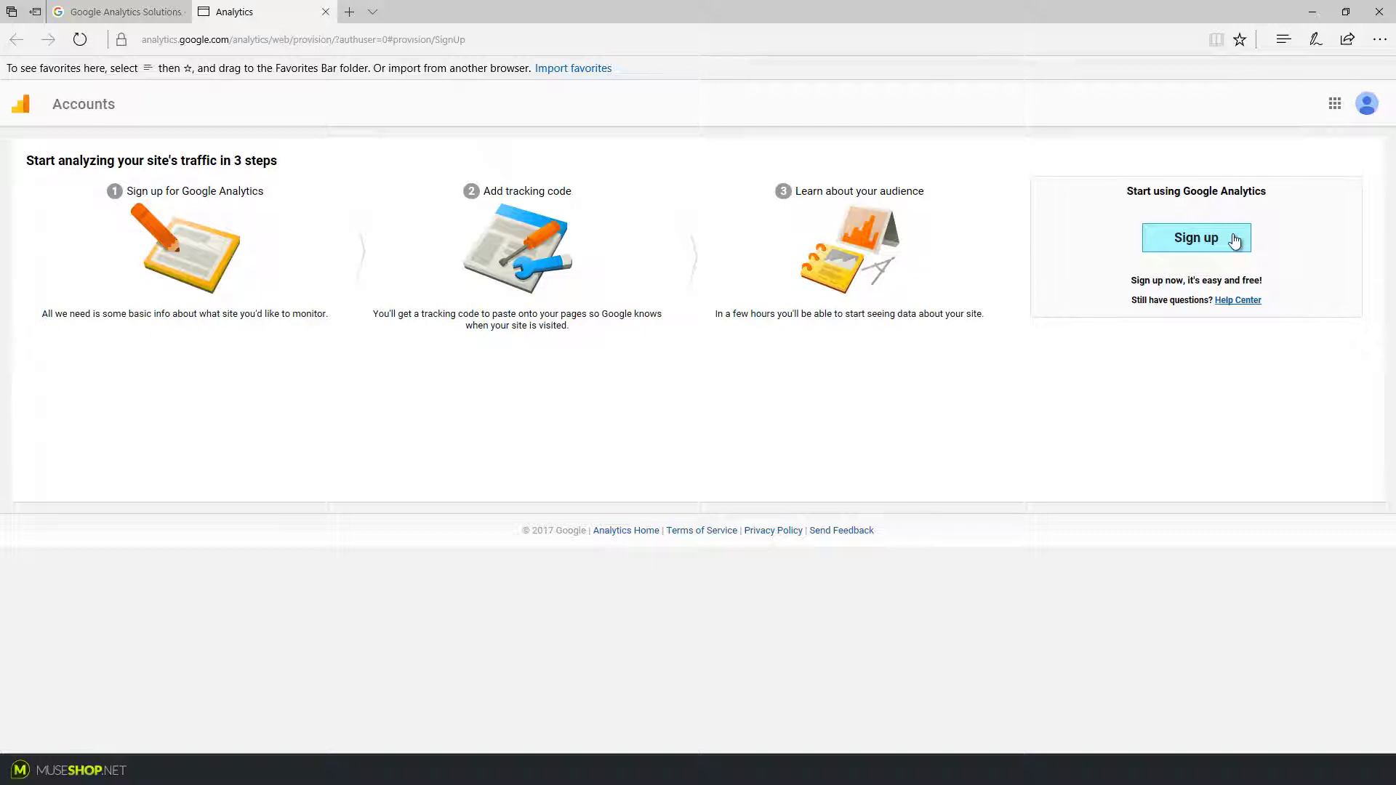
Step: Start Google Analytics sign-up from the Accounts page to reach the New Account form
left_click(1239, 238)
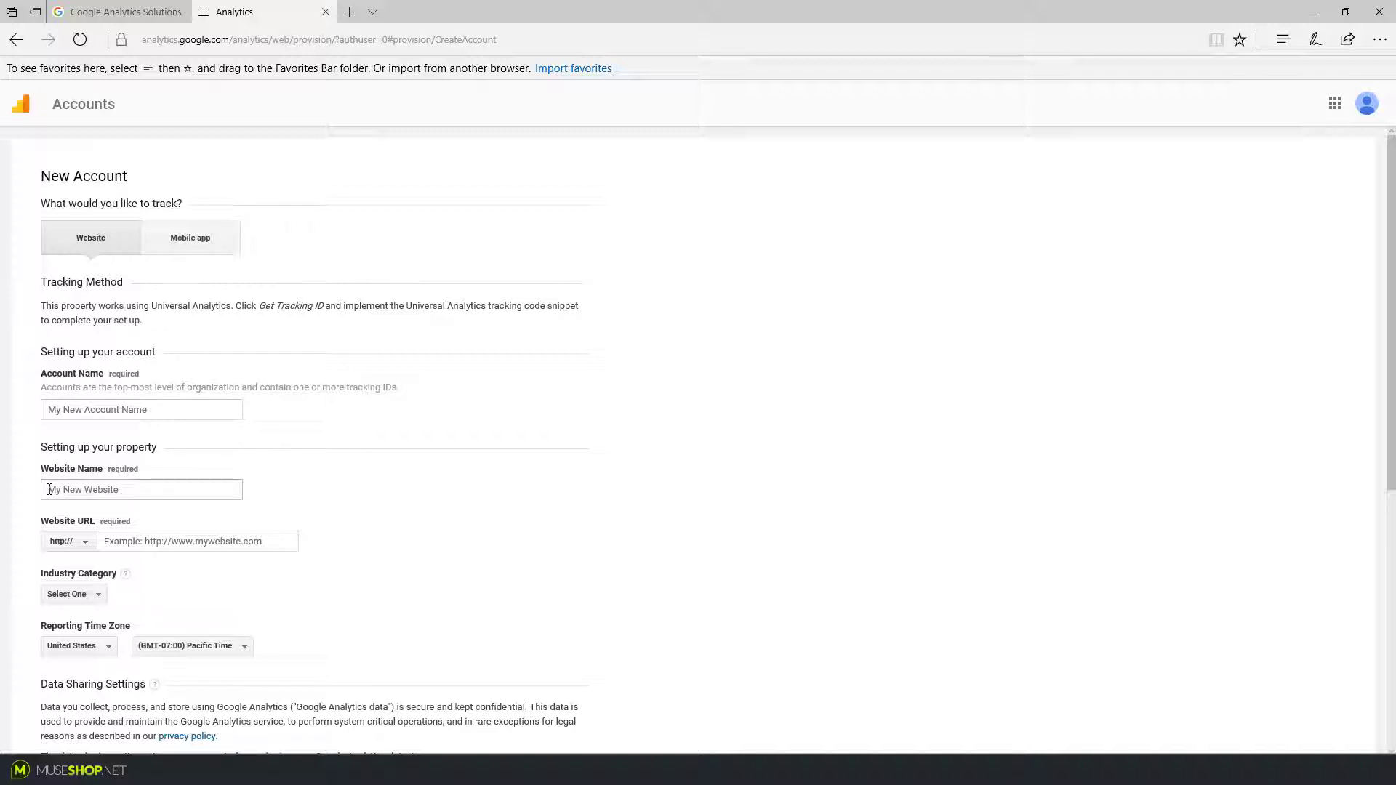
Step: Enter account name 'Demo Company inc' and website name 'Analytics Test'
left_click(93, 417)
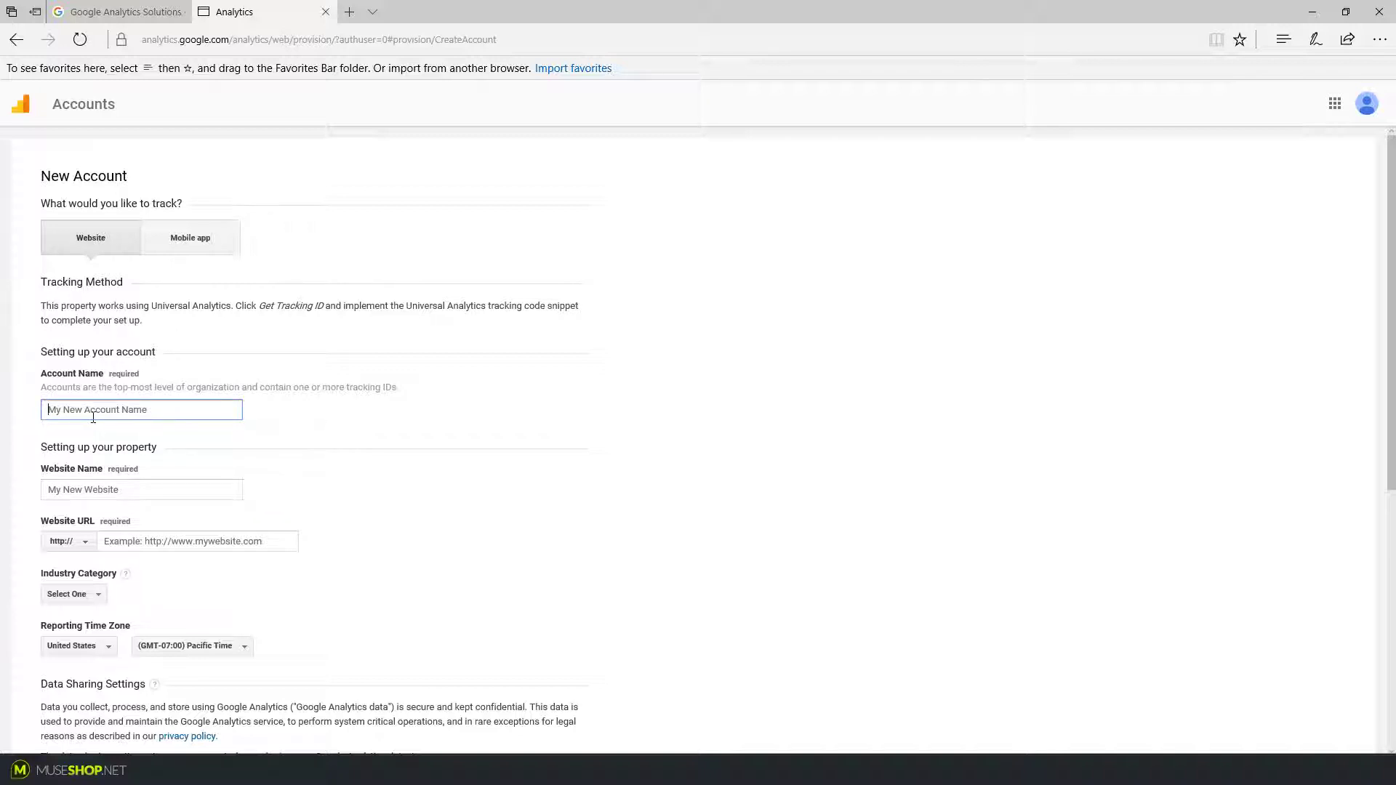
type("Demo Company inc")
key("Tab")
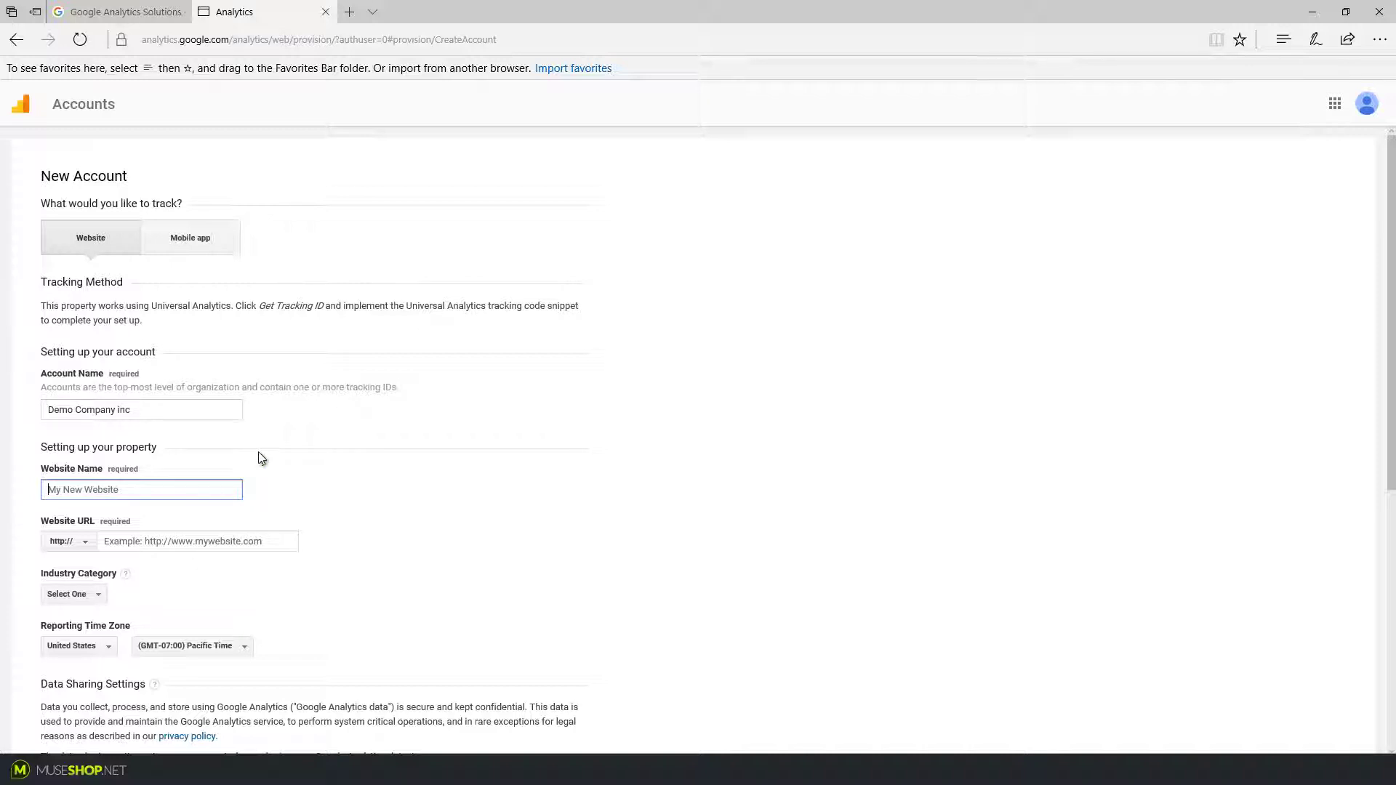
type("Analytics Test")
left_click_drag(134, 489, 4, 496)
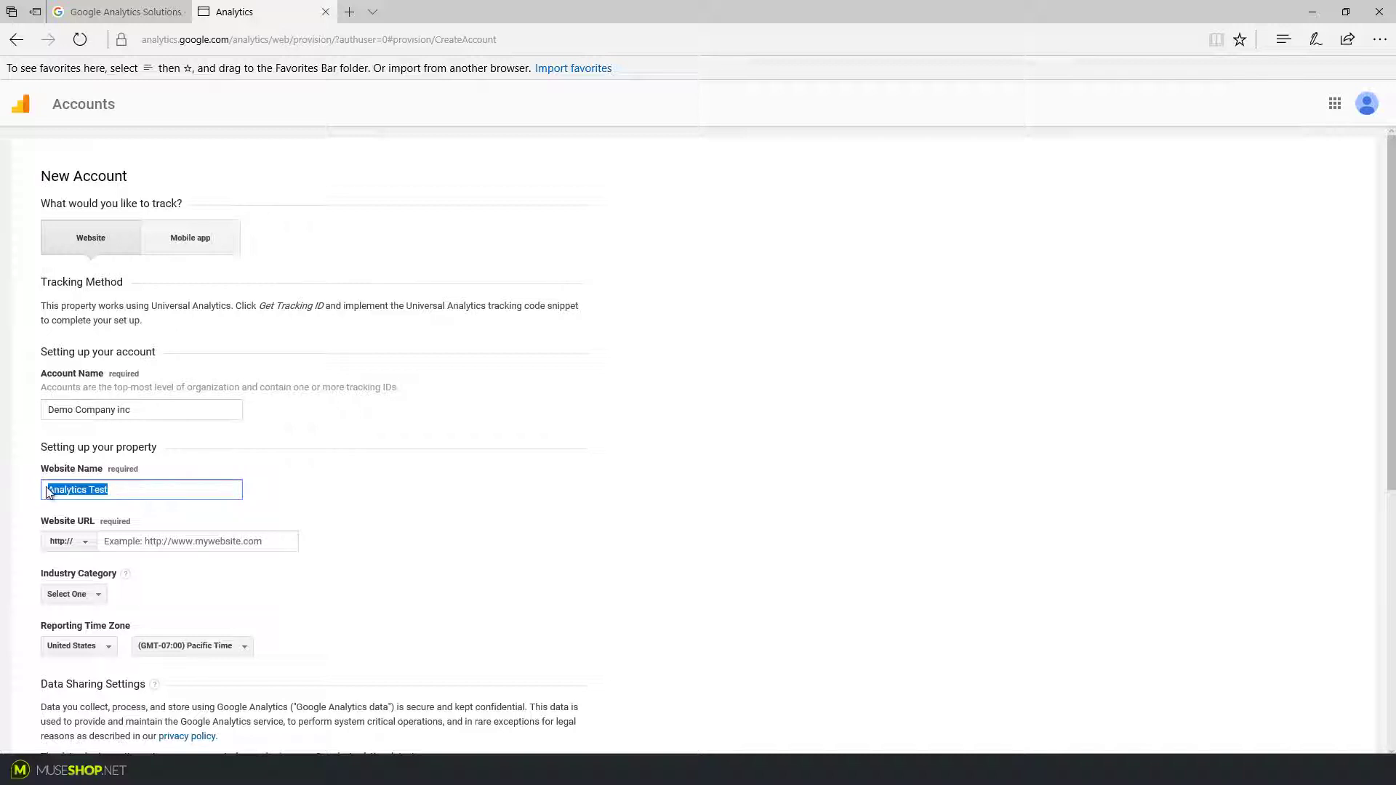
left_click(120, 489)
triple_click(128, 489)
left_click(131, 490)
key("Tab")
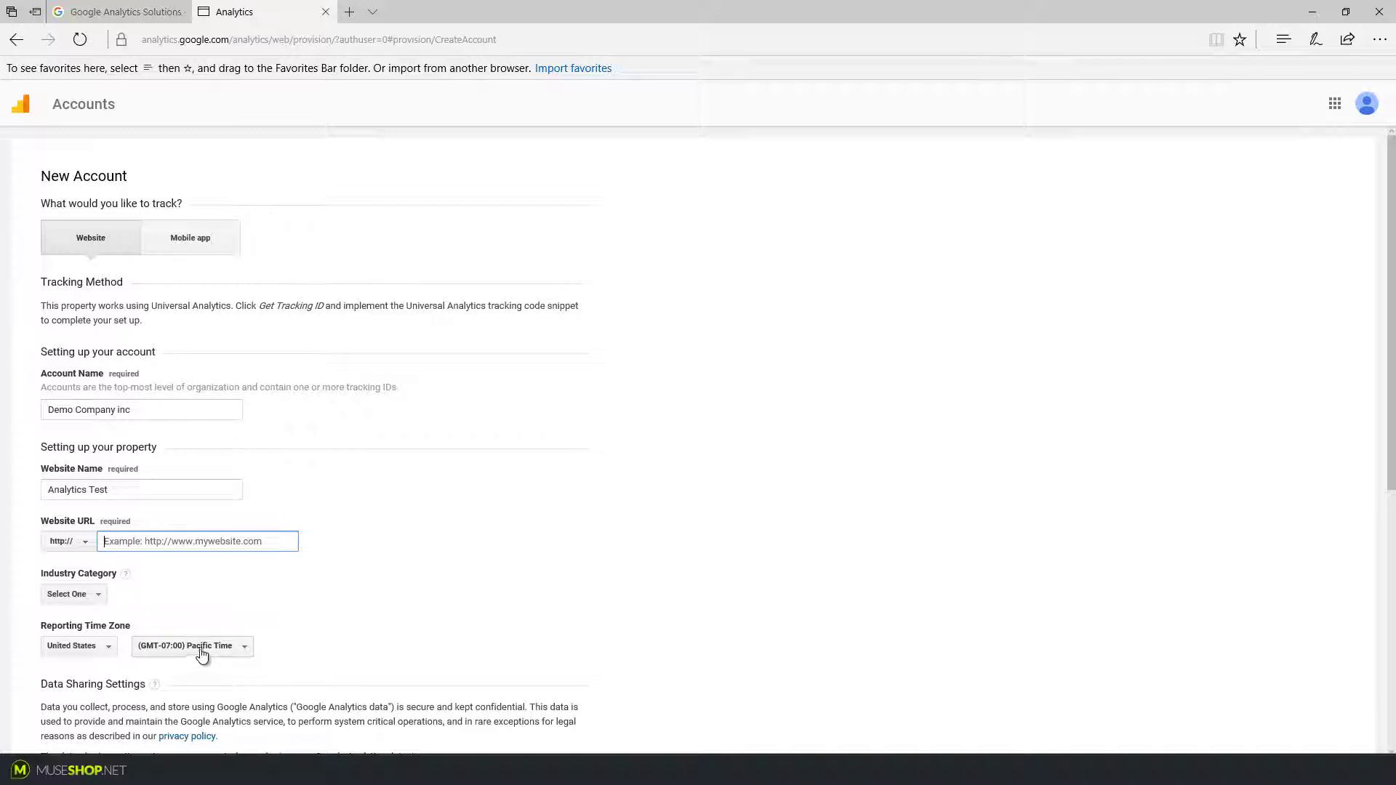
Step: Copy the test site's address from Chrome into the Website URL field
key("alt+Tab")
left_click(145, 34)
right_click(135, 35)
key("ctrl+c")
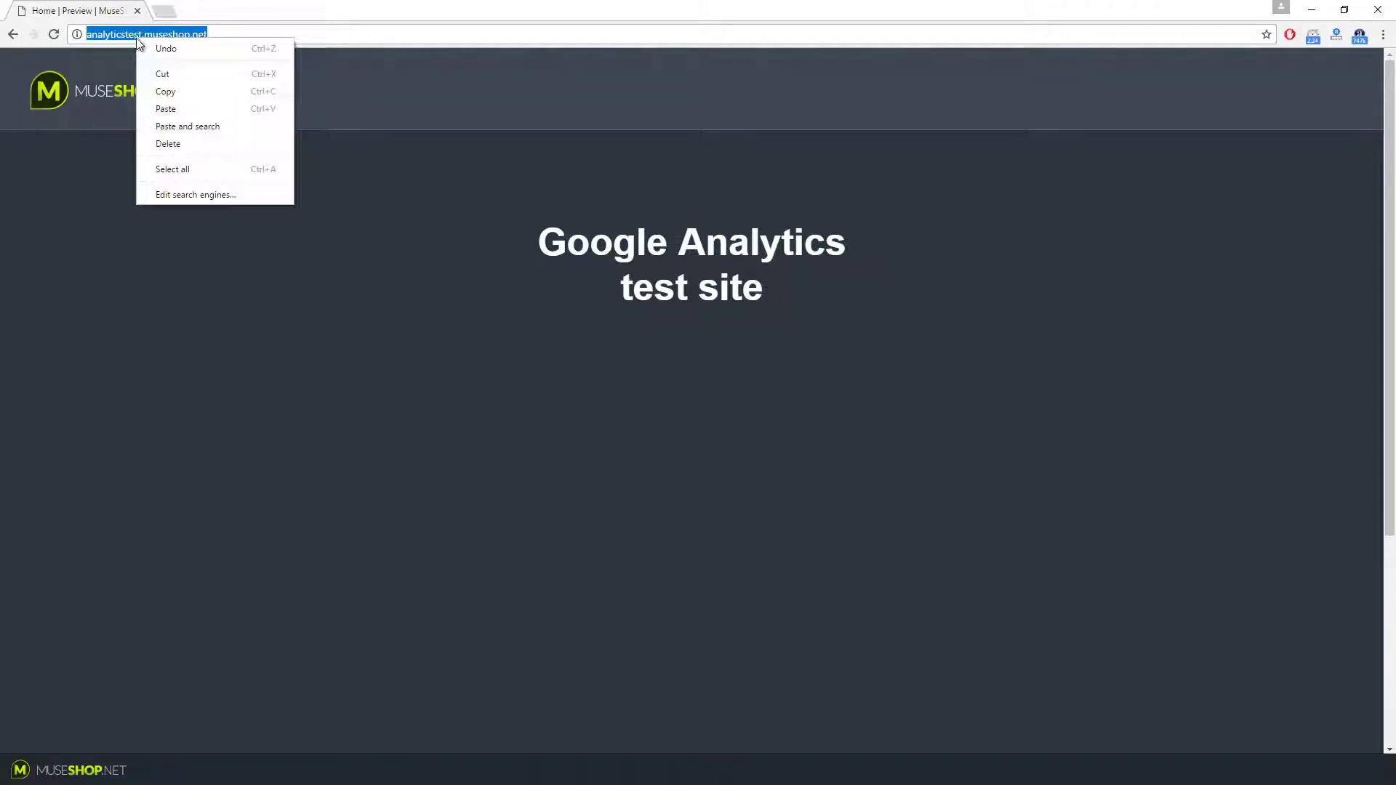
left_click(172, 96)
key("alt+Tab")
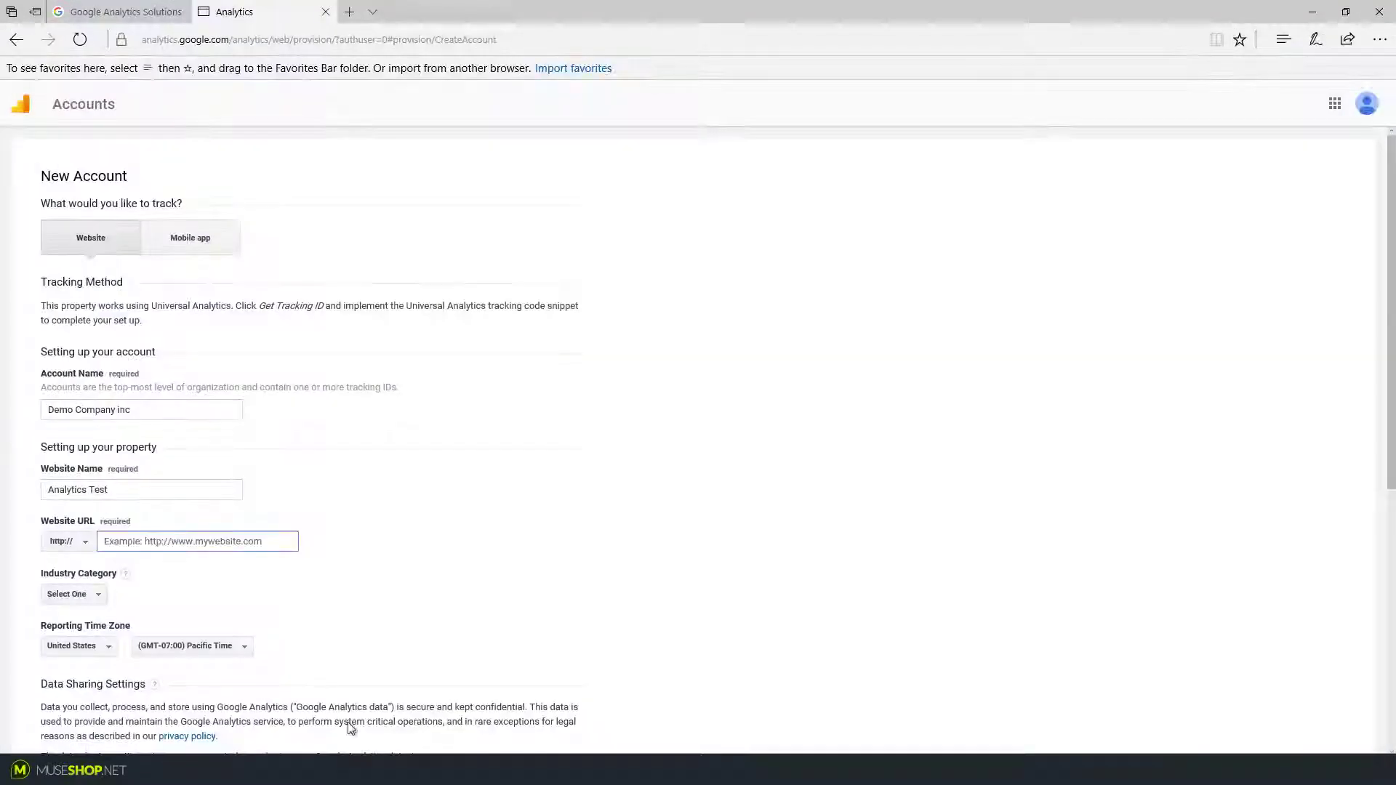
right_click(152, 541)
left_click(201, 576)
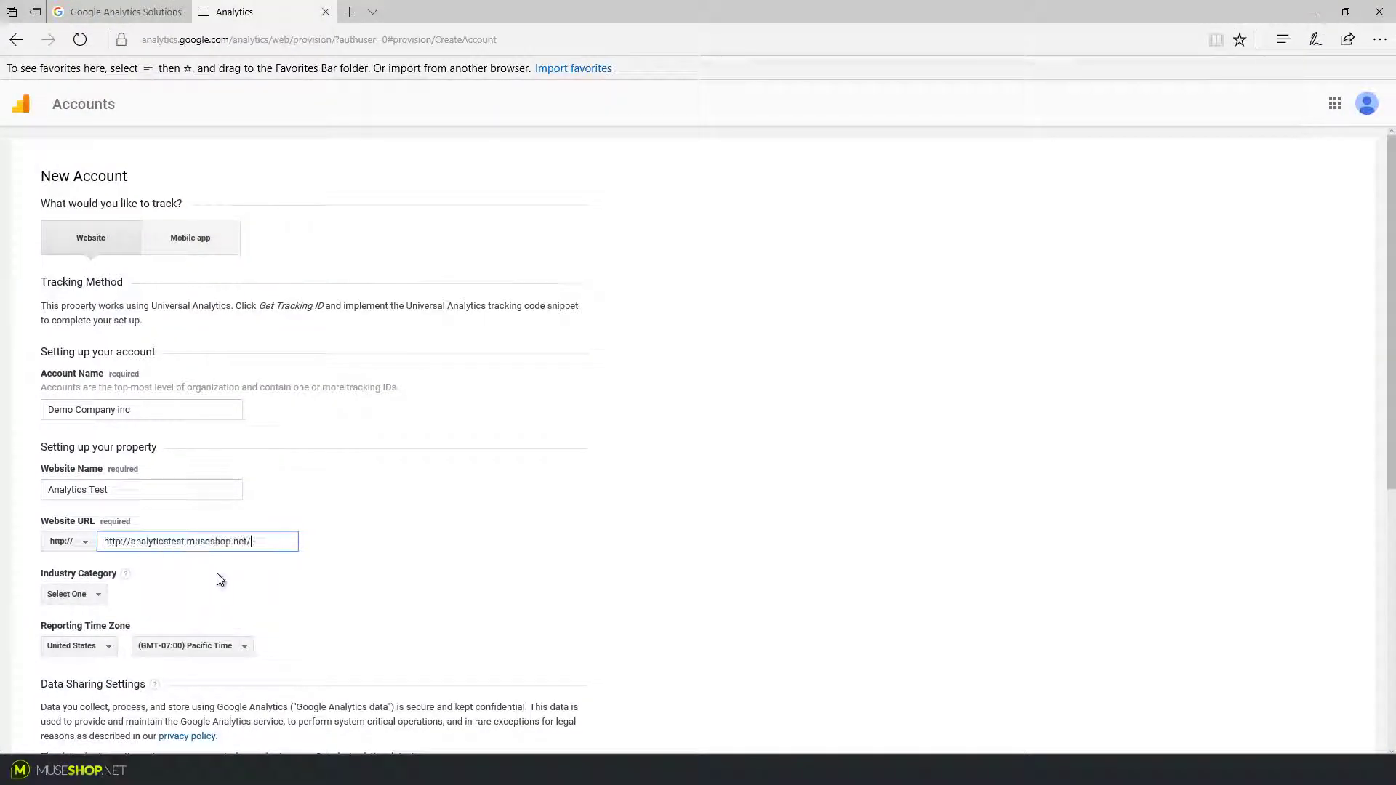
scroll(442, 487, "down", 3)
scroll(442, 487, "down", 3)
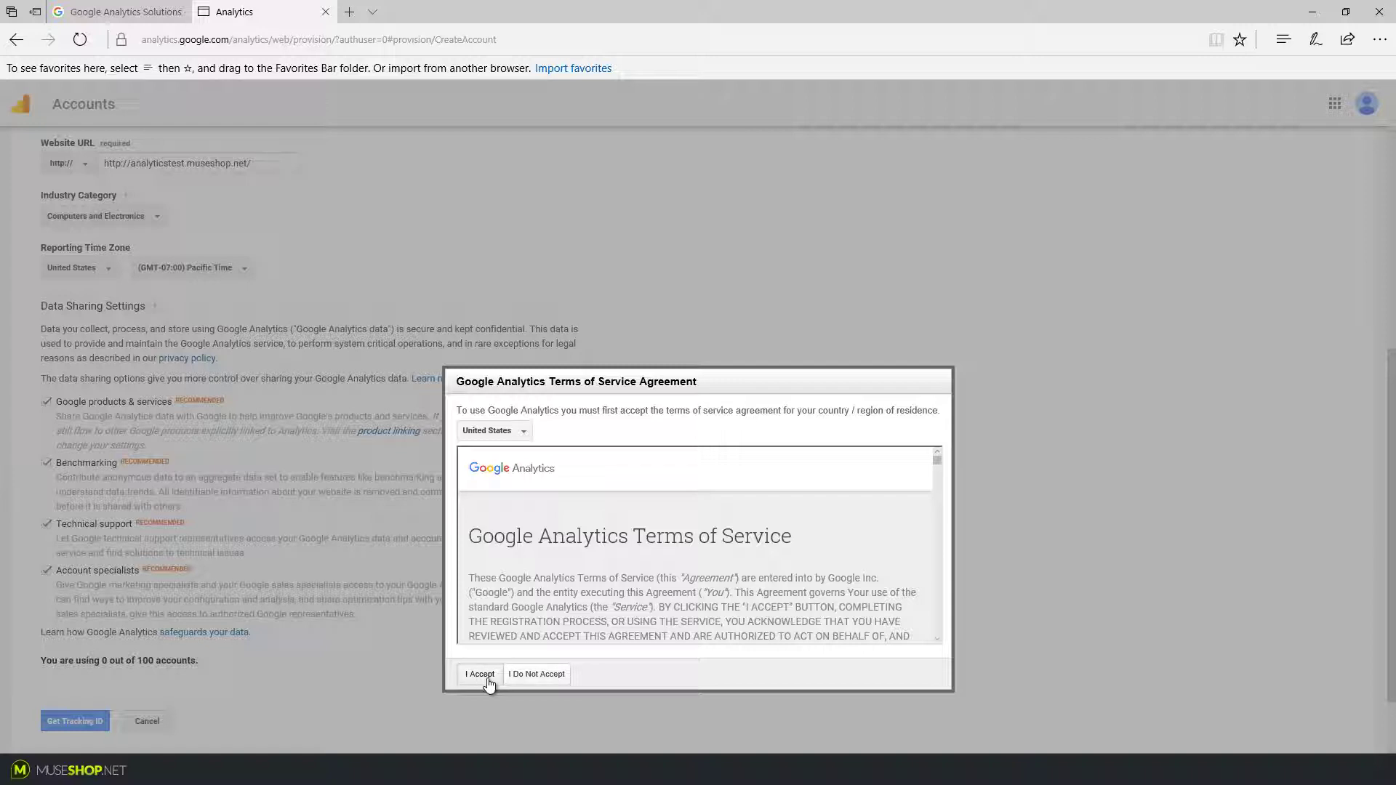
Step: Accept the Google Analytics terms of service and copy the new property's tracking ID
left_click(487, 677)
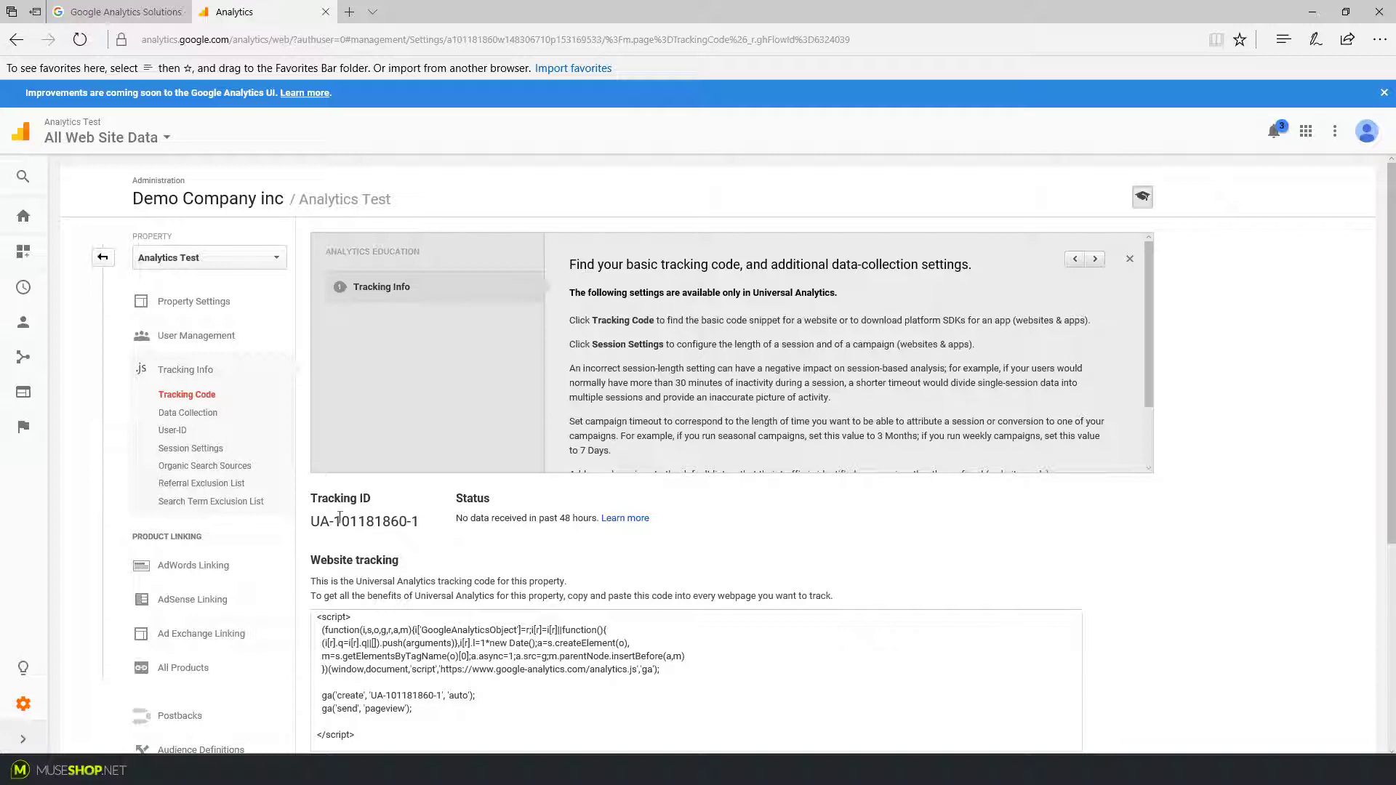
left_click_drag(335, 523, 419, 522)
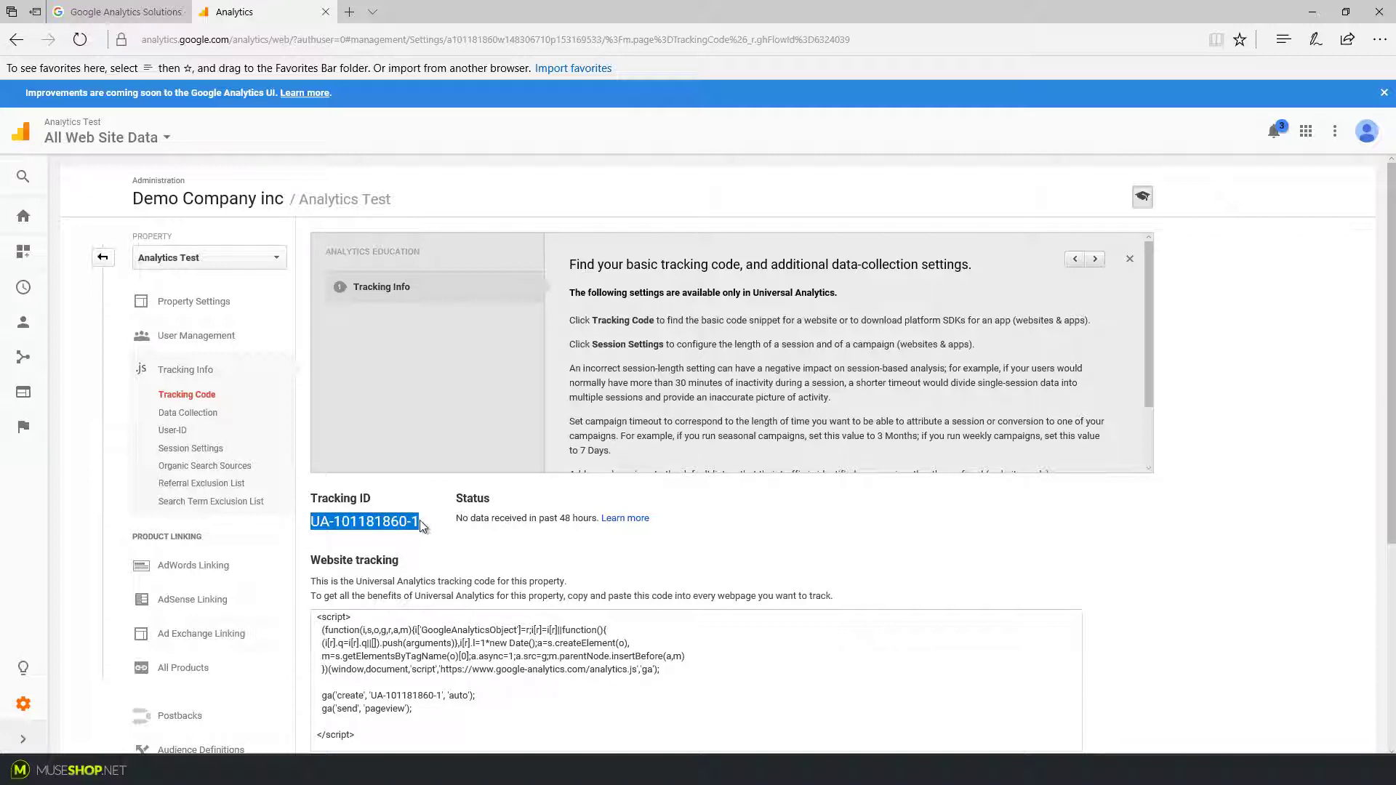
right_click(369, 527)
left_click(396, 570)
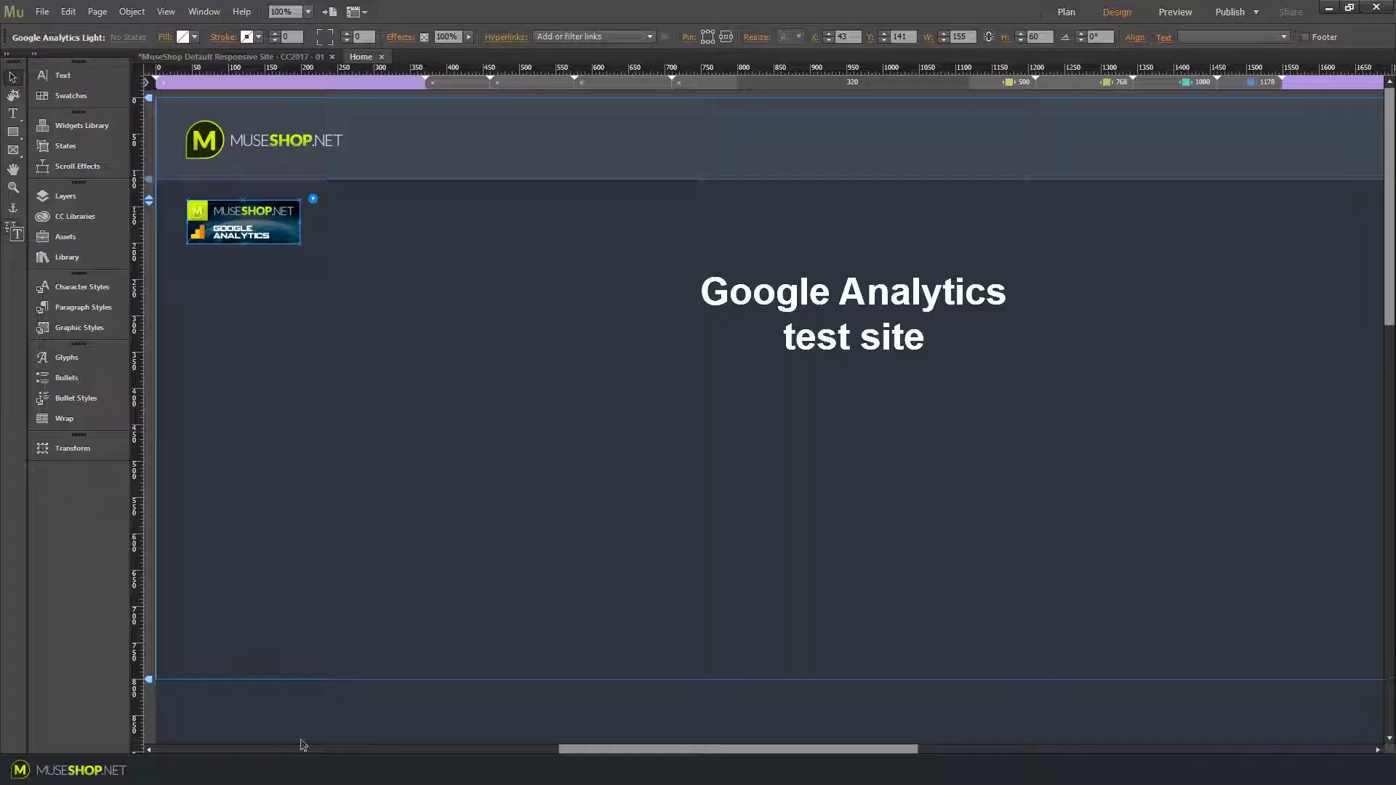
Step: Paste the tracking ID as the widget's Property ID and move the widget above the page
left_click(313, 199)
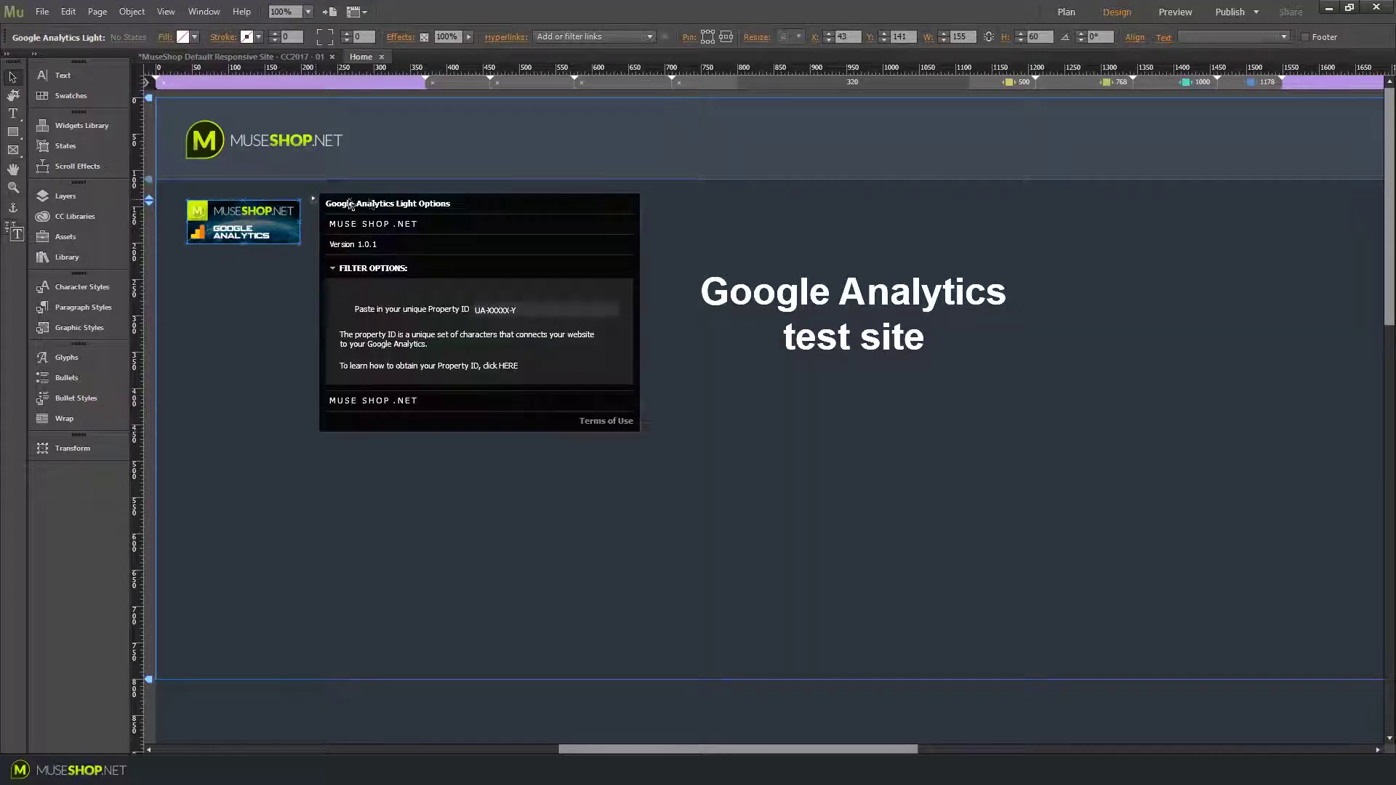
left_click(490, 311)
right_click(491, 318)
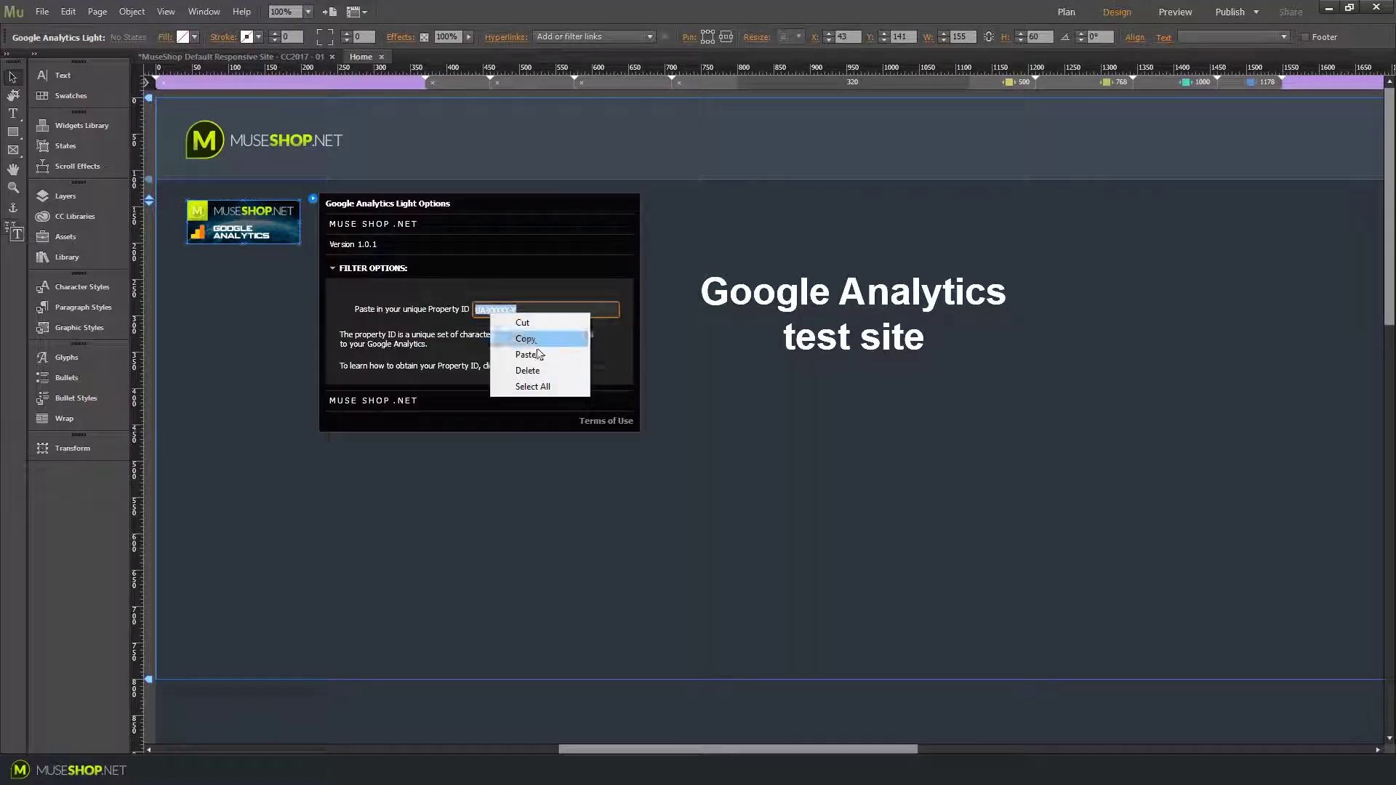
left_click(512, 352)
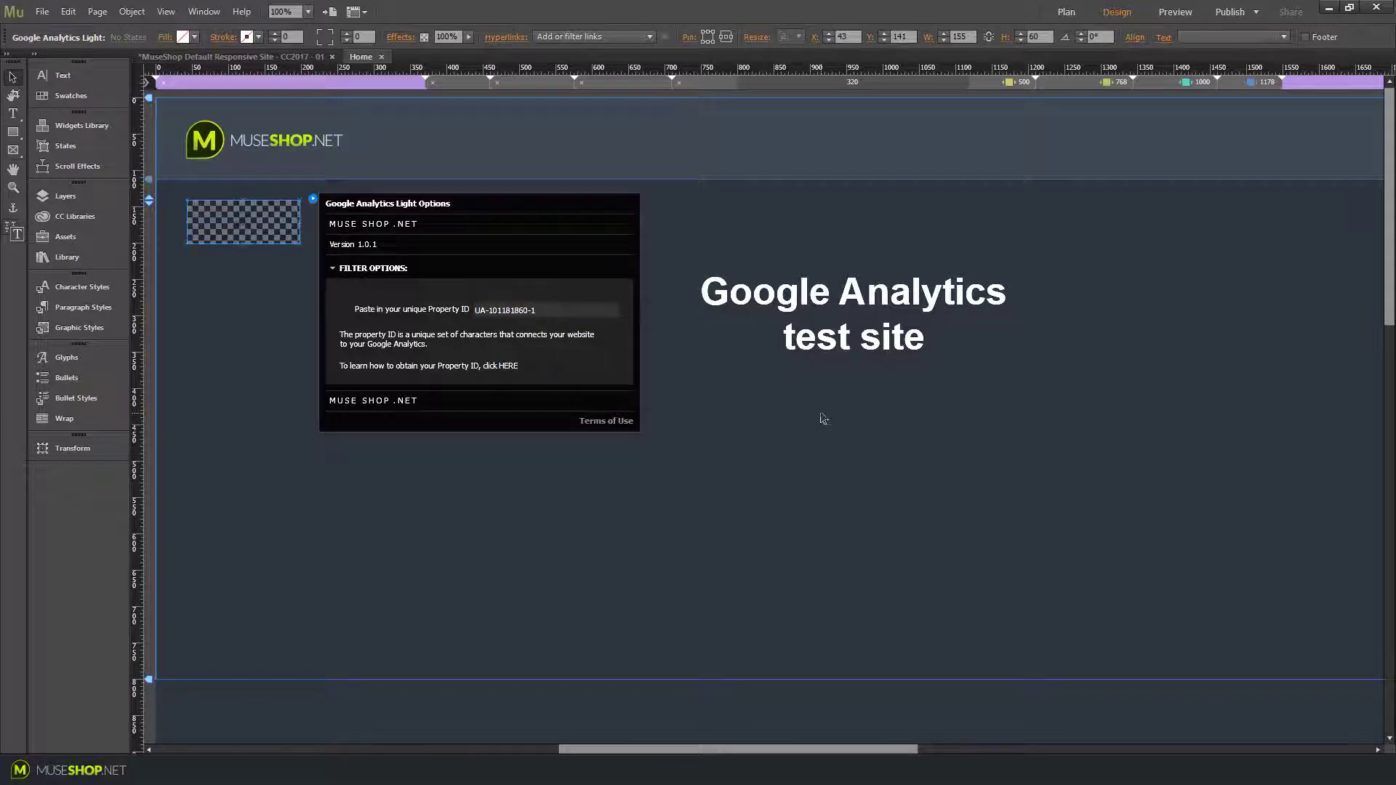
left_click_drag(243, 222, 514, 96)
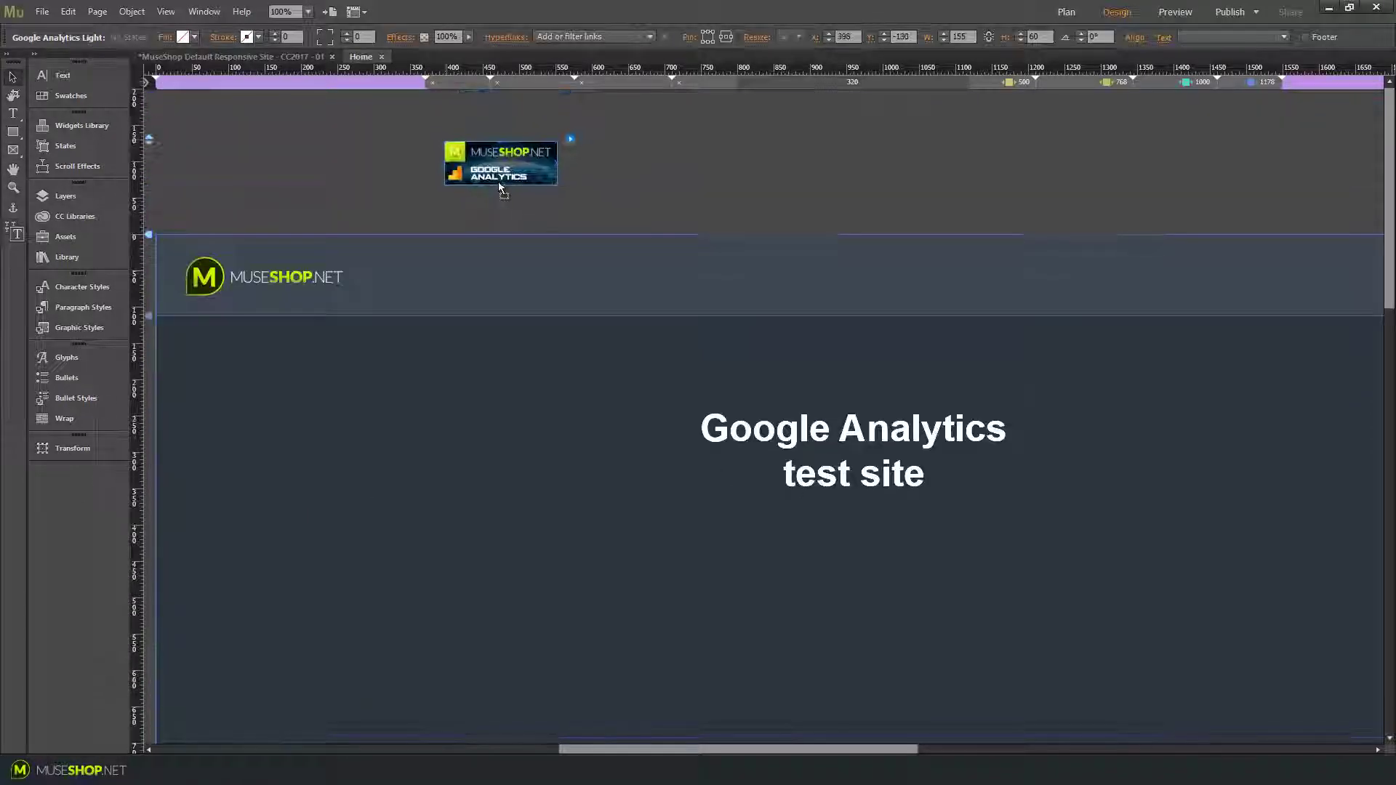
left_click(863, 172)
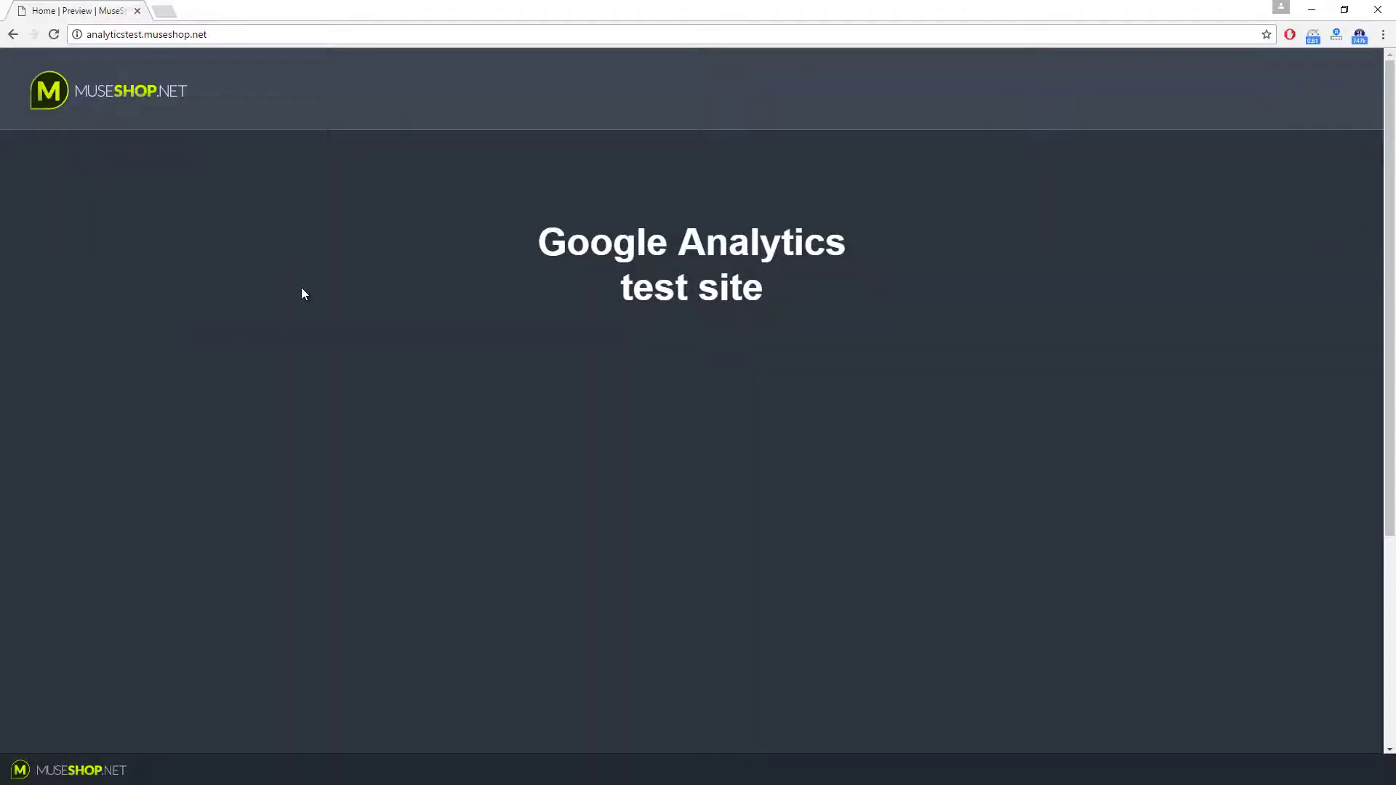
Step: Reload analyticstest.museshop.net in Chrome to register a visit
left_click(57, 36)
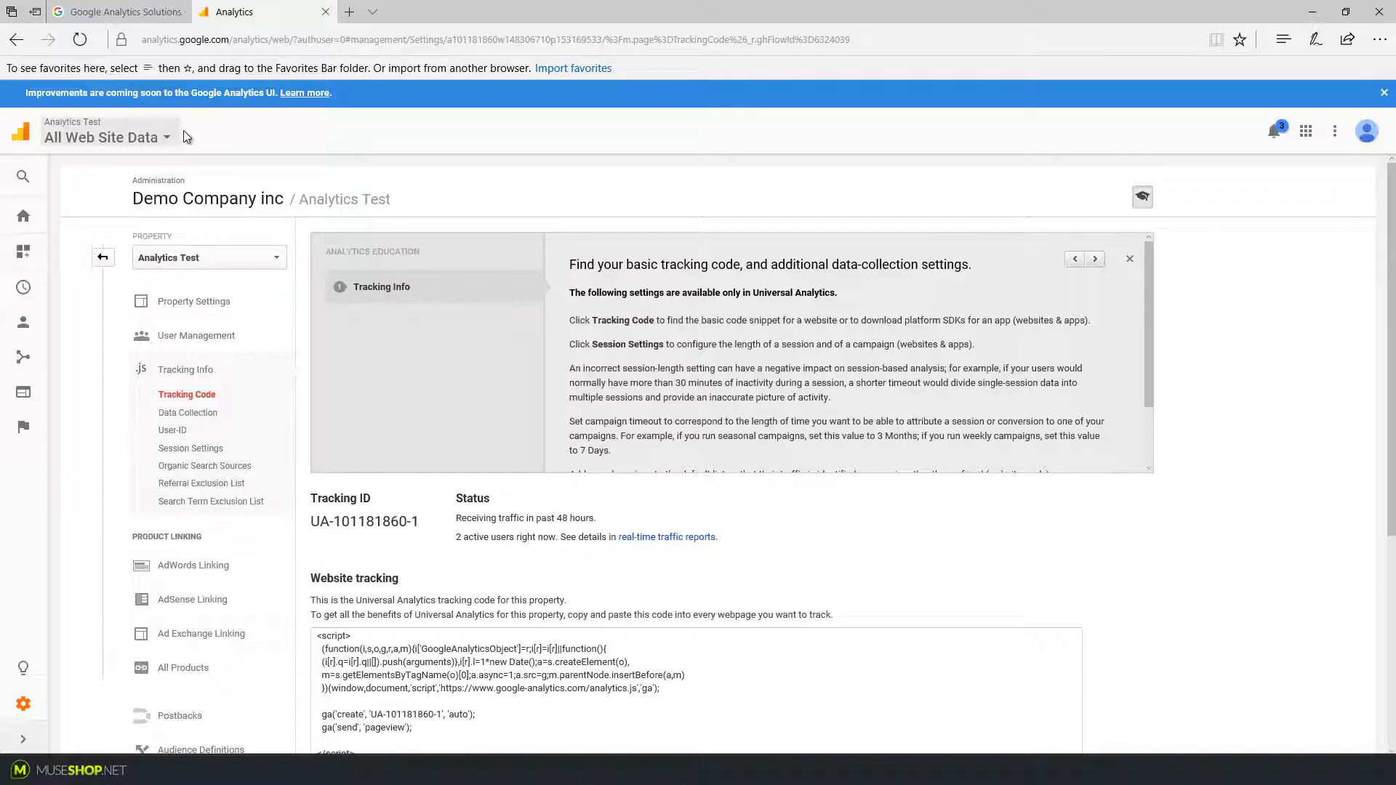
Step: Expand the sidebar and pass through Audience Overview to the Real-Time Overview report
left_click(21, 736)
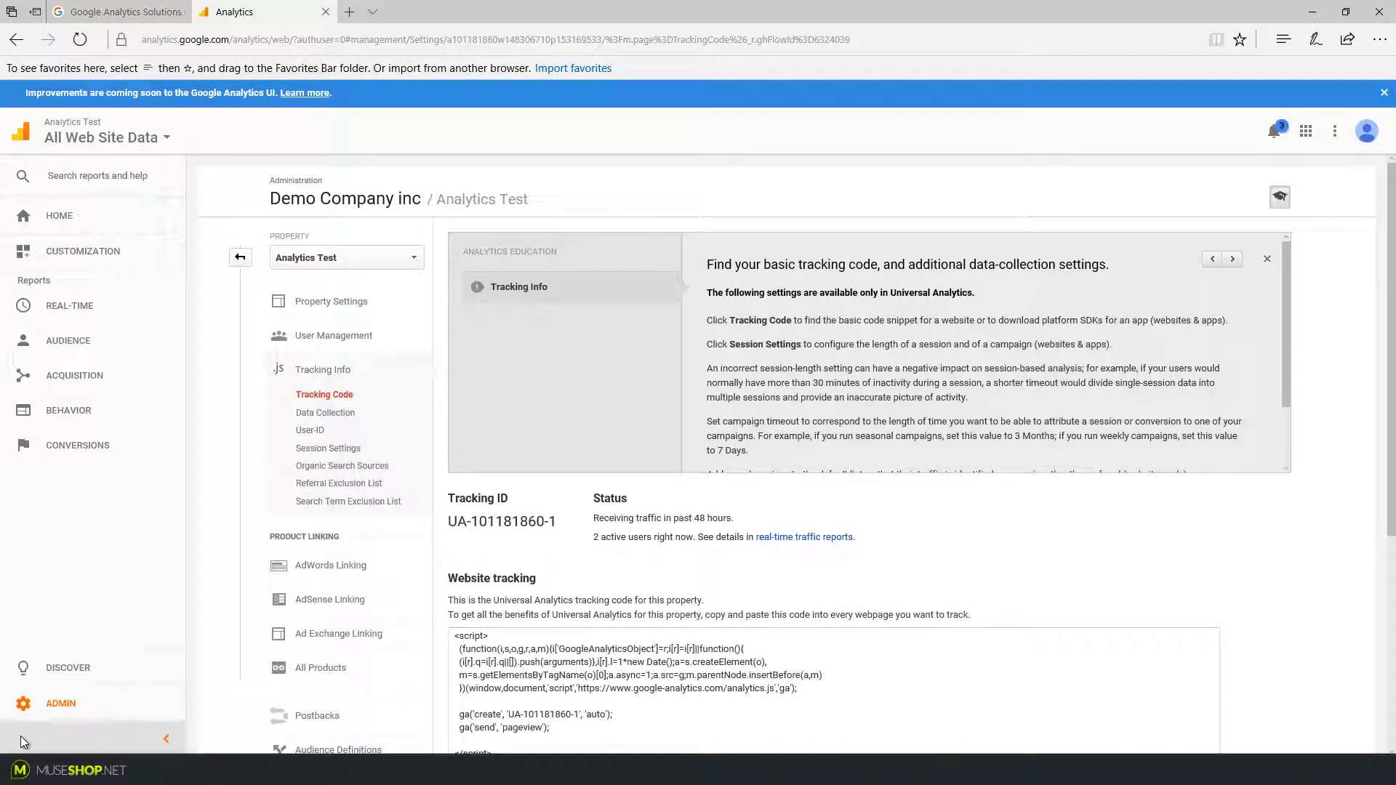
left_click(80, 349)
left_click(80, 370)
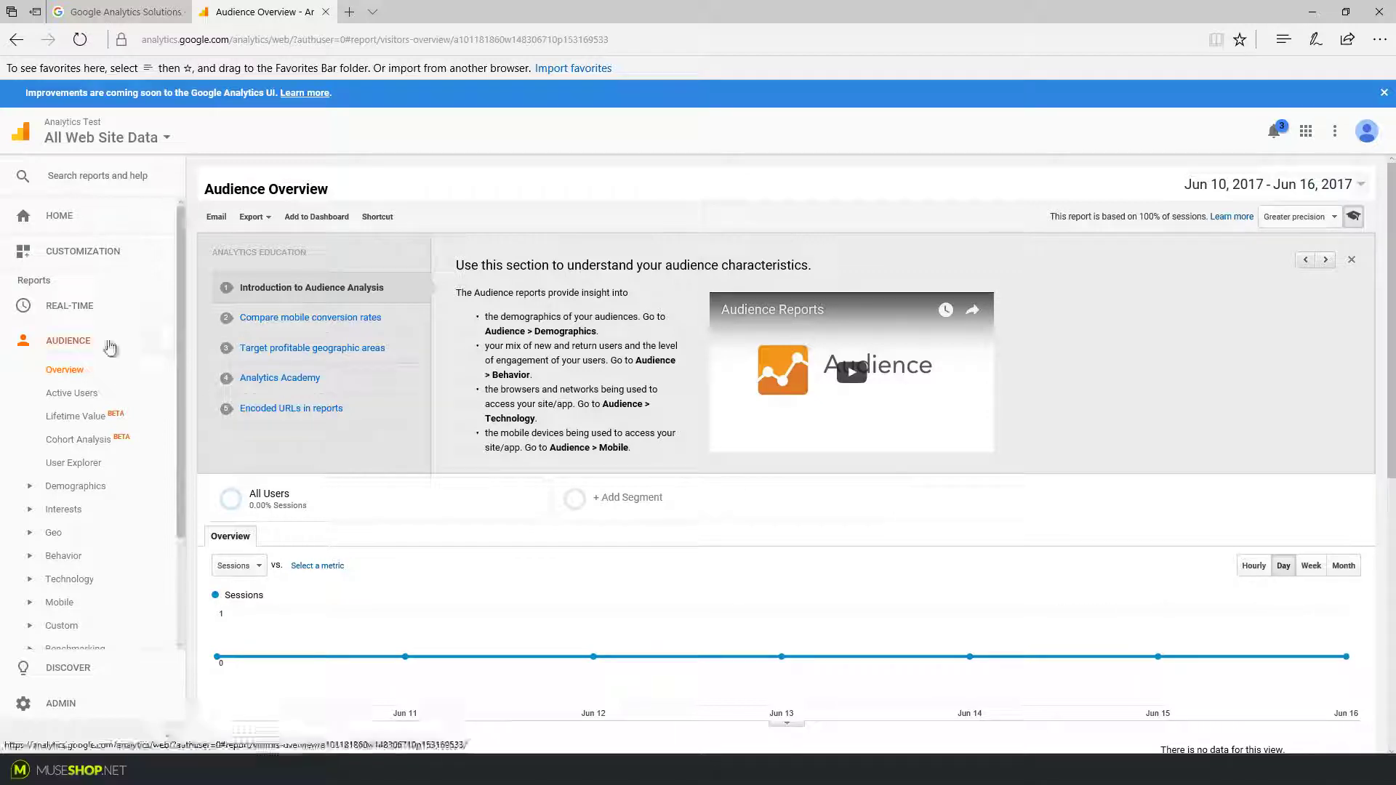
left_click(99, 317)
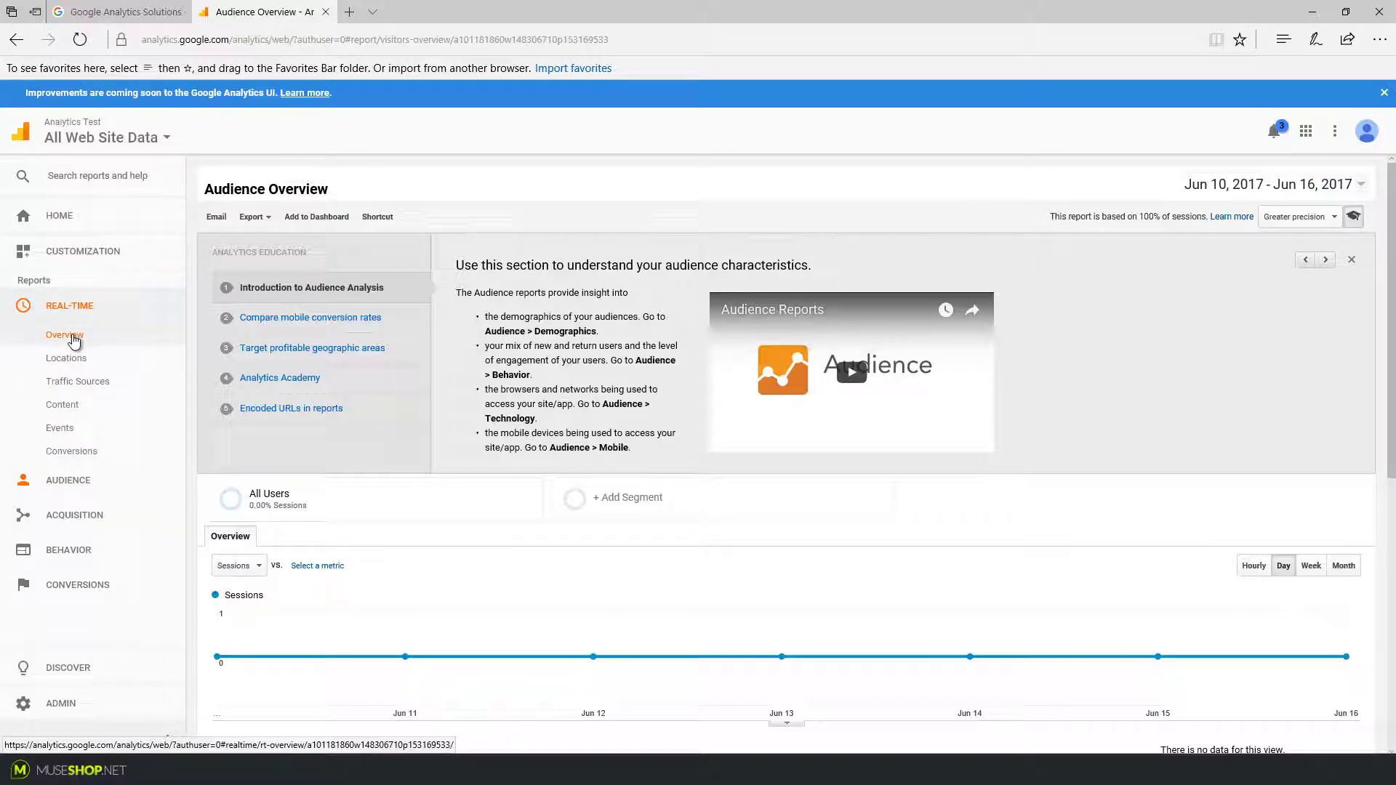
left_click(73, 338)
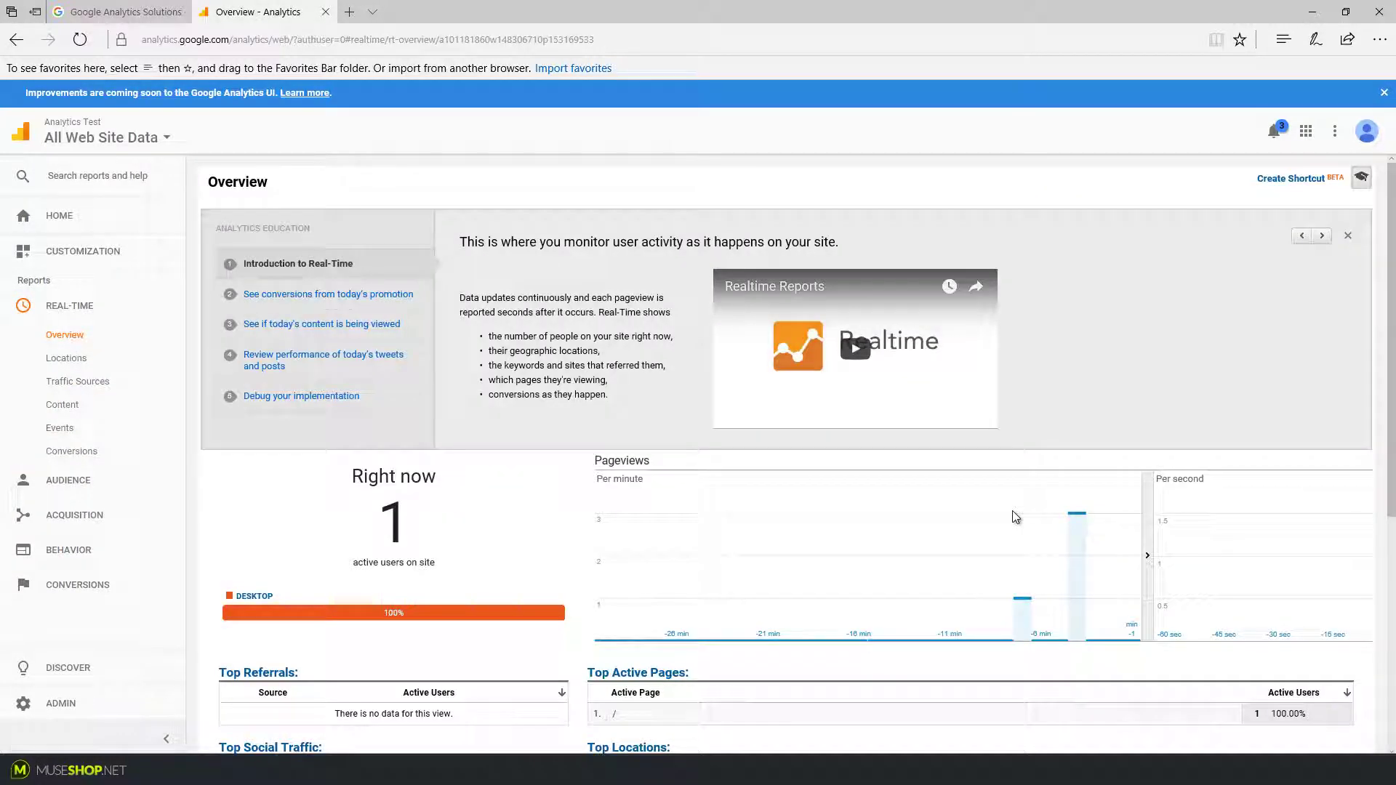